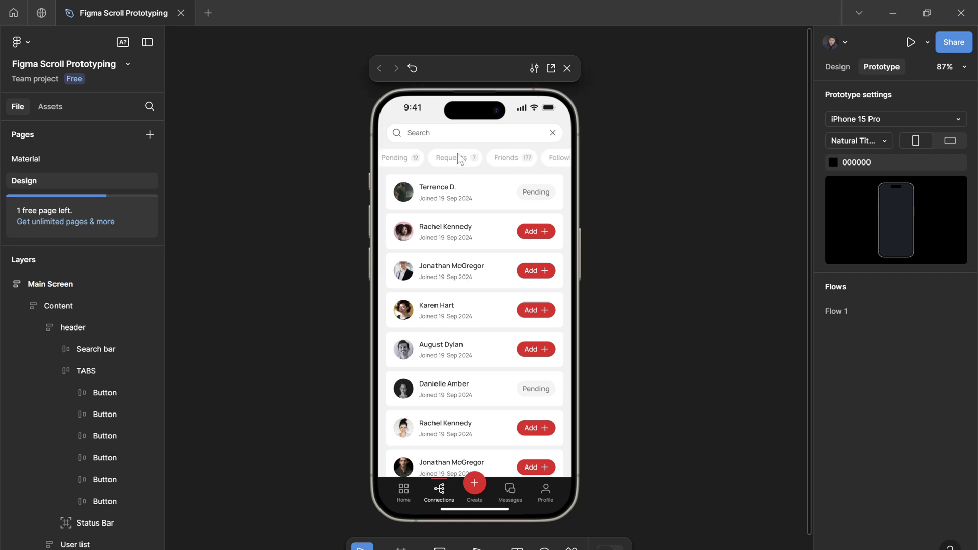
# Scroll the Connections user list in the prototype preview down and back up
pyautogui.scroll(-5, 502, 305)
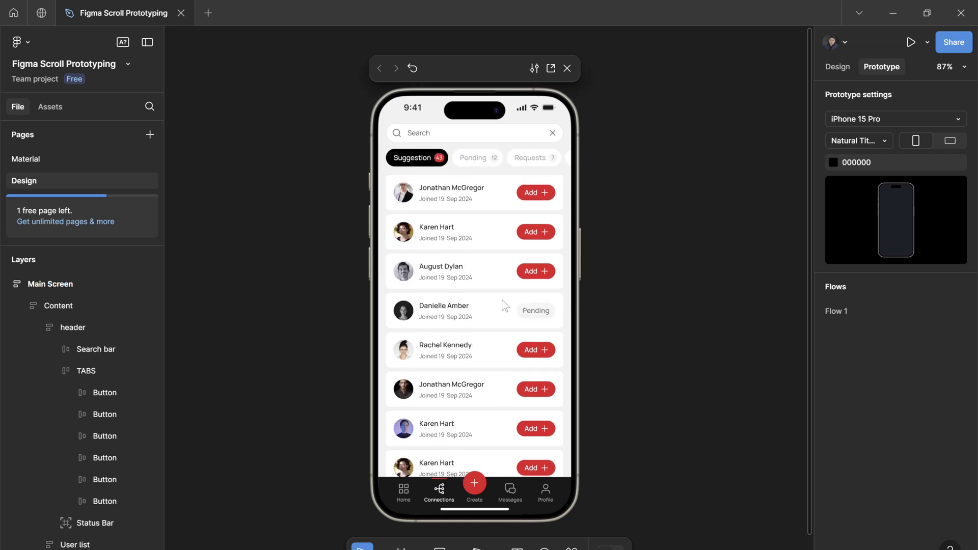
pyautogui.scroll(5, 511, 444)
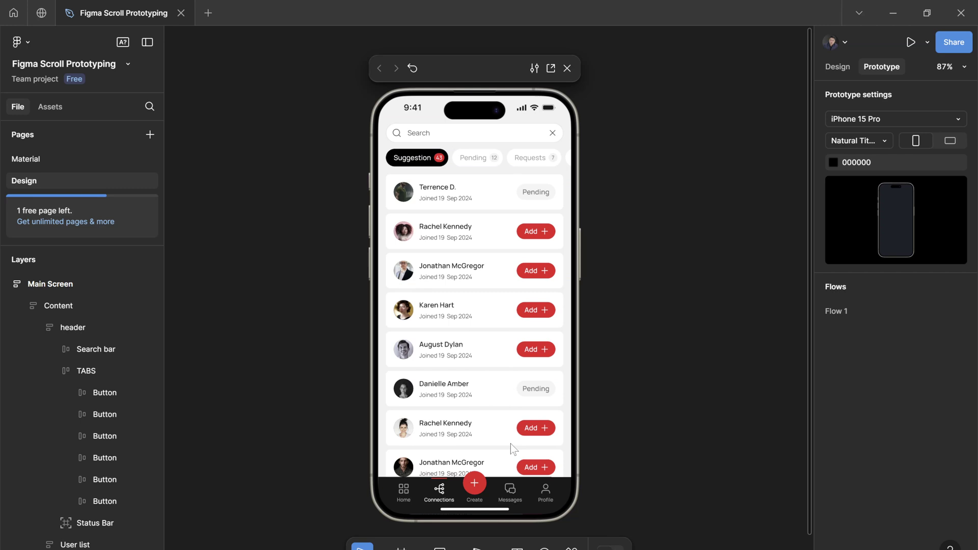
pyautogui.click(658, 432)
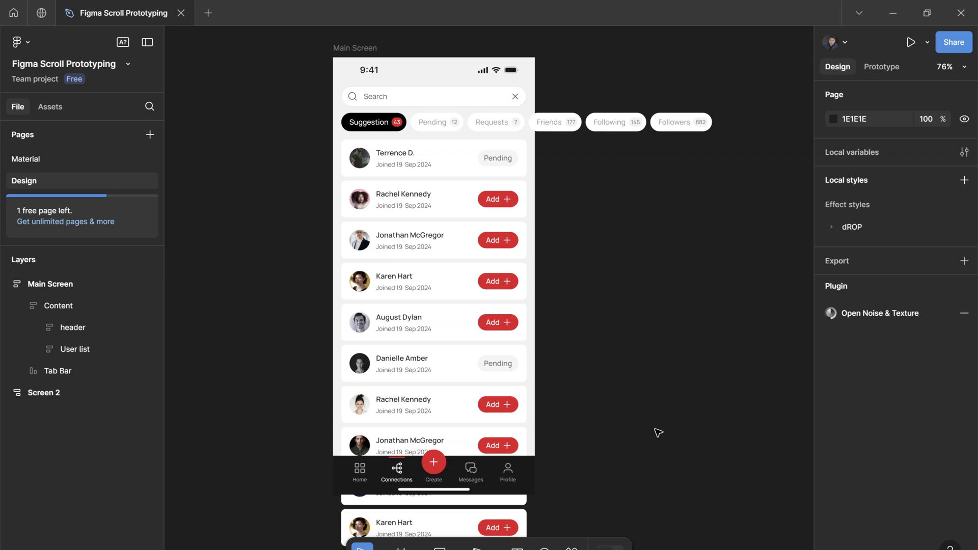
pyautogui.click(340, 48)
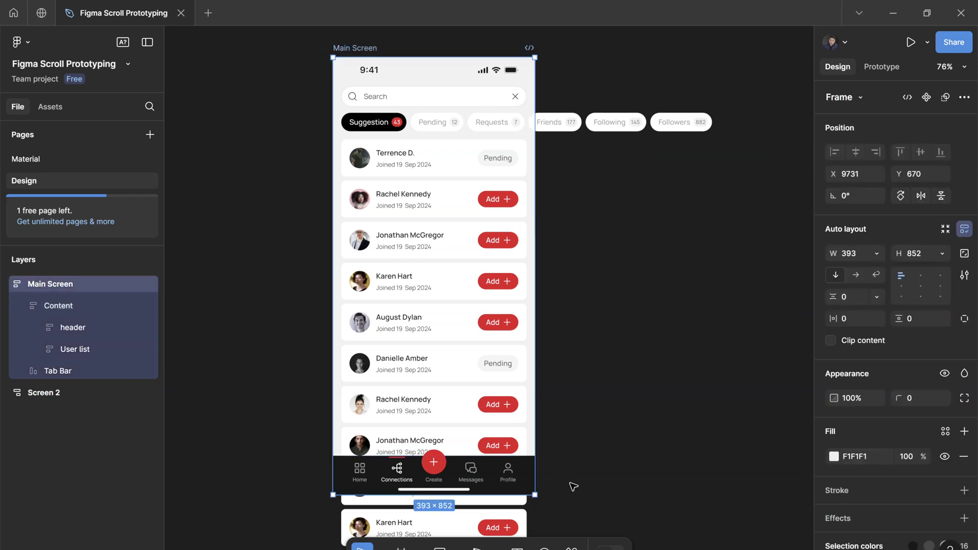
pyautogui.click(23, 305)
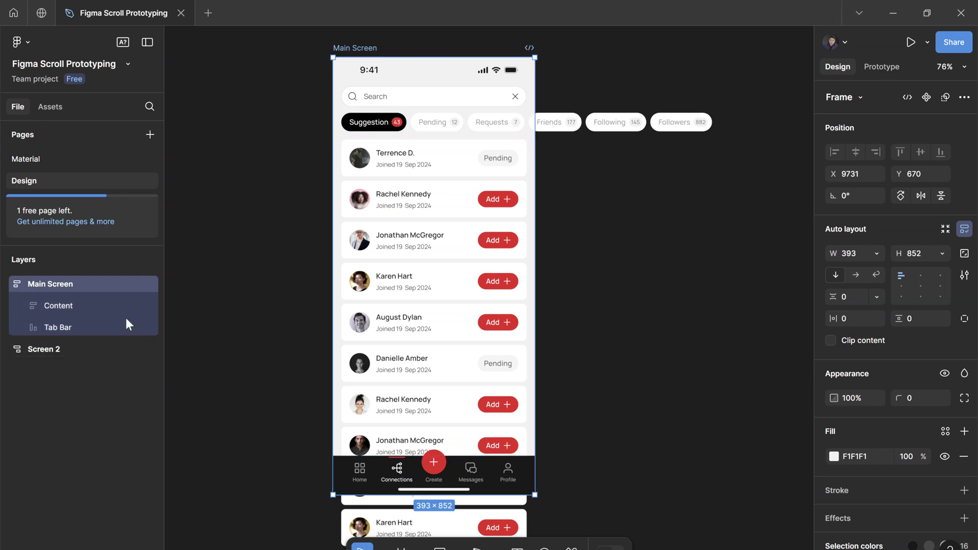
pyautogui.click(22, 305)
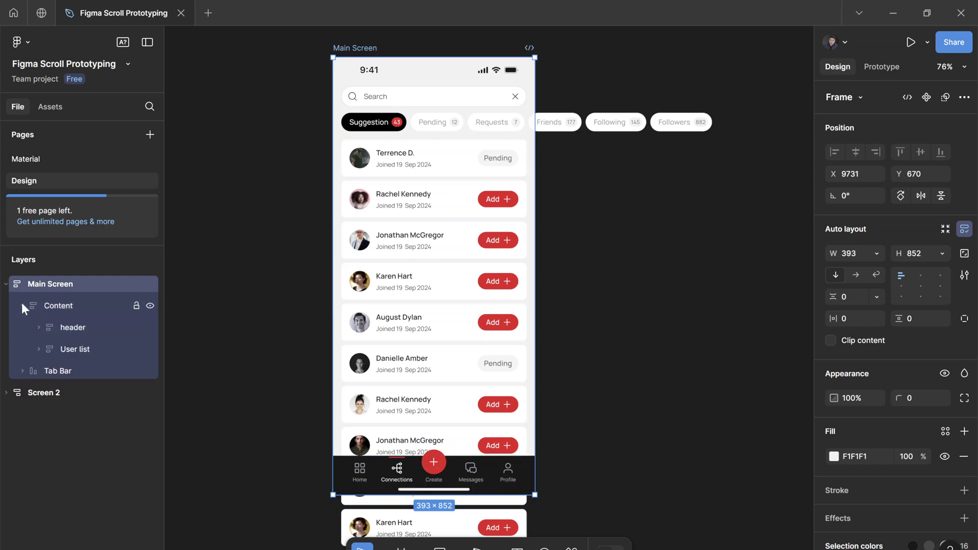
pyautogui.click(92, 329)
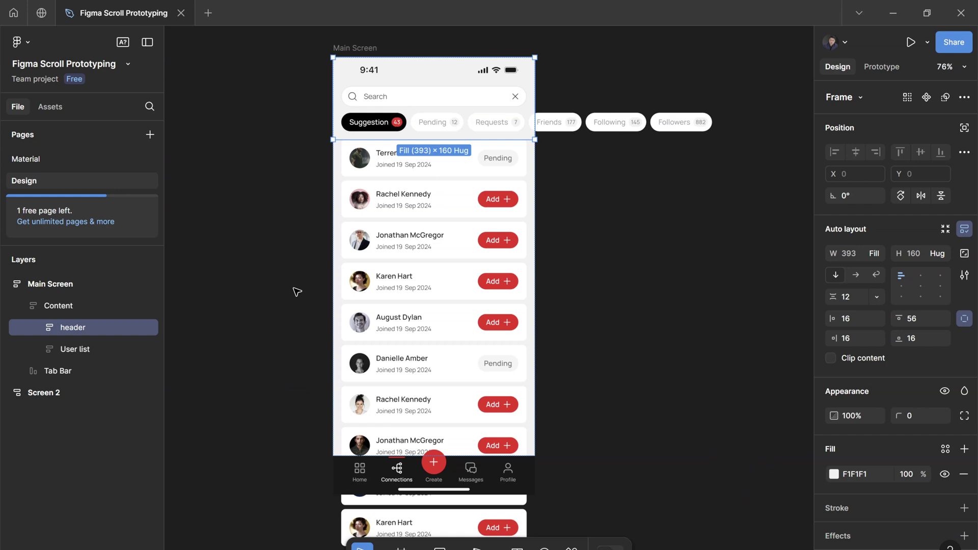
pyautogui.click(56, 349)
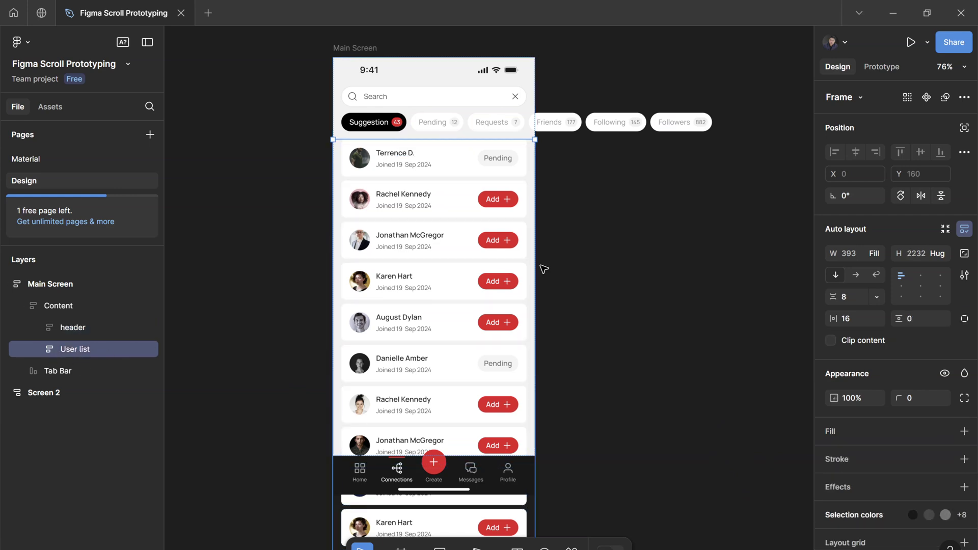
pyautogui.scroll(-15, 444, 207)
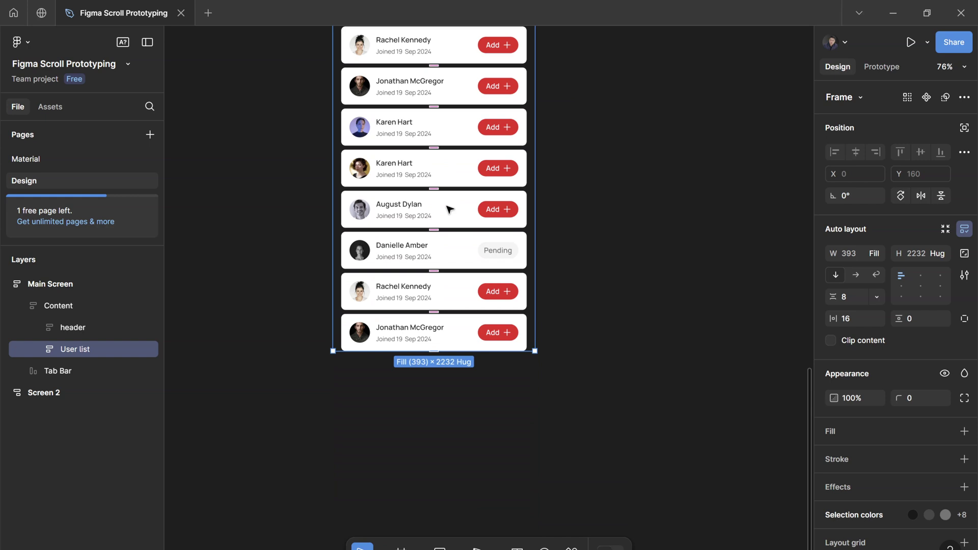
pyautogui.scroll(12, 541, 209)
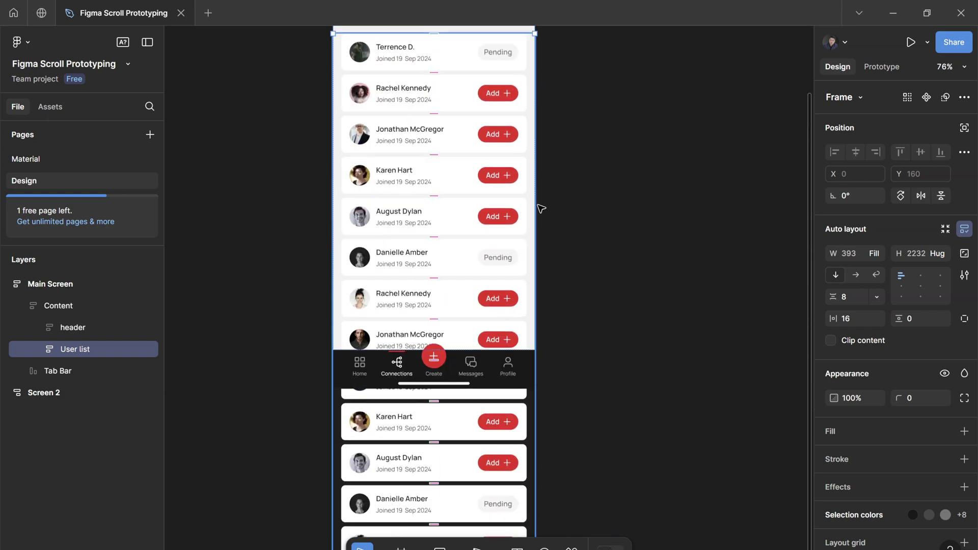
pyautogui.scroll(4, 541, 208)
pyautogui.click(149, 375)
pyautogui.scroll(-1, 630, 425)
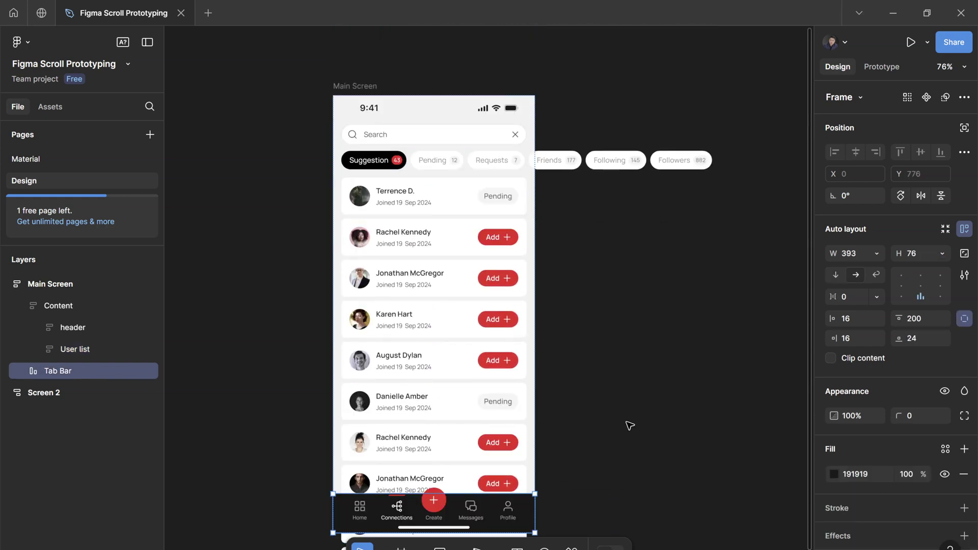
# Drag the Tab Bar out of Main Screen onto the empty canvas, then select the header frame
pyautogui.moveTo(474, 510); pyautogui.dragTo(718, 494)
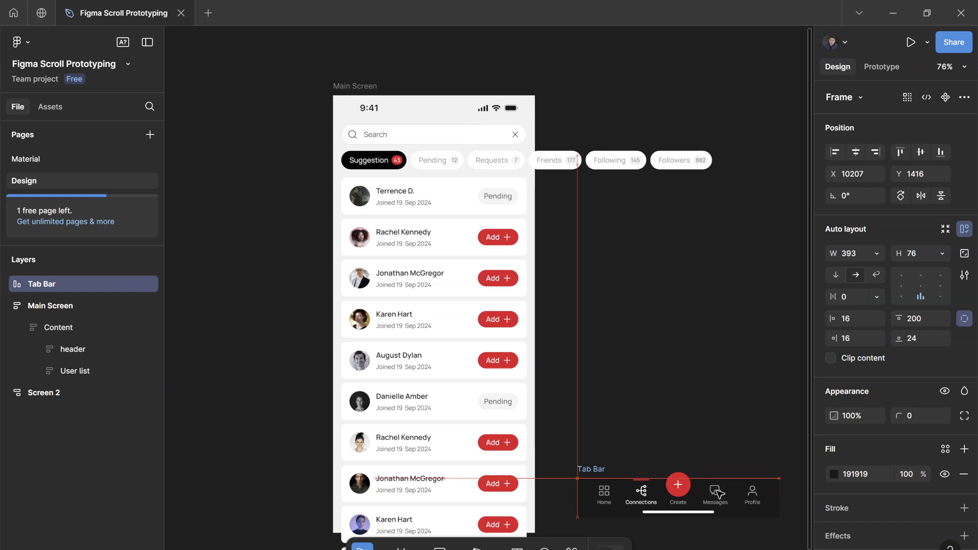
pyautogui.click(596, 378)
pyautogui.scroll(-1, 590, 386)
pyautogui.click(452, 138)
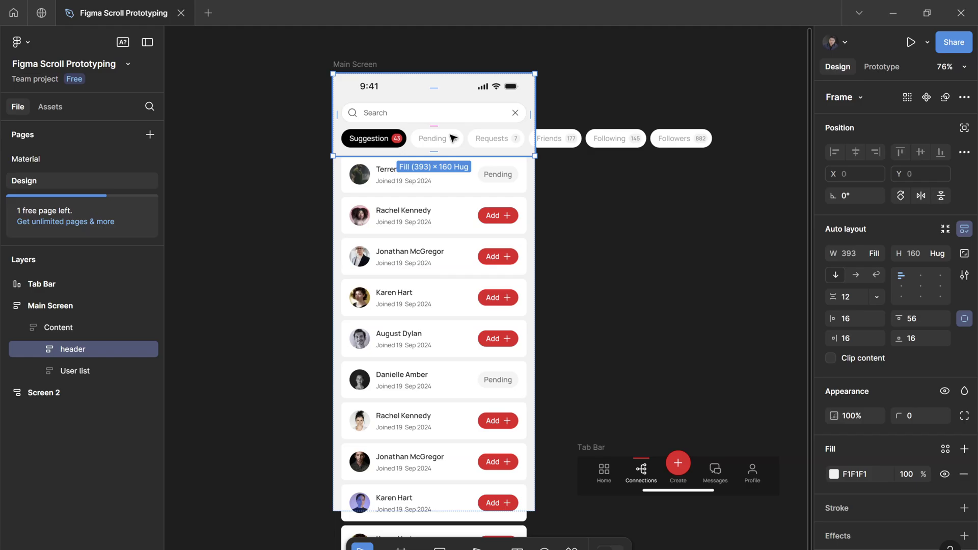
# Set the TABS chip row's width from Hug to Fill container so it spans 361
pyautogui.doubleClick(452, 138)
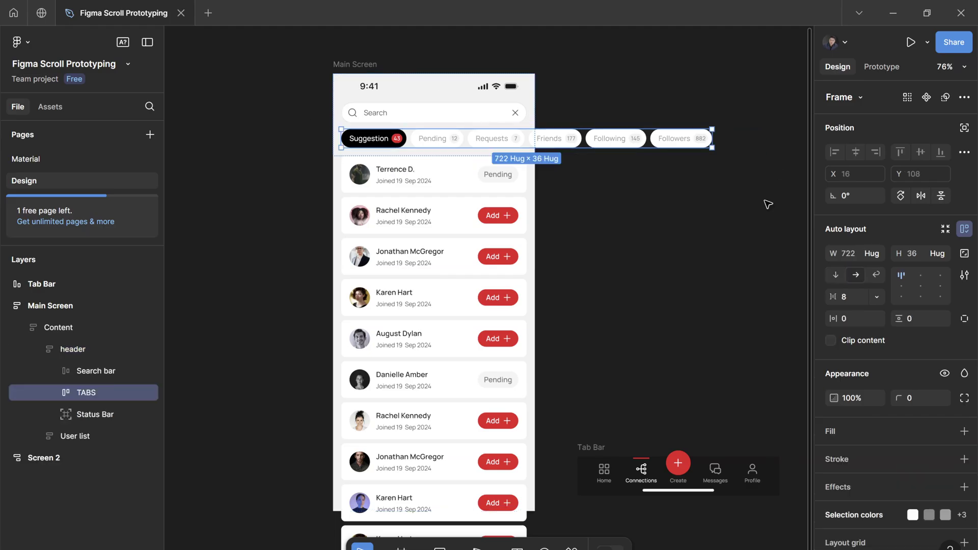
pyautogui.click(51, 390)
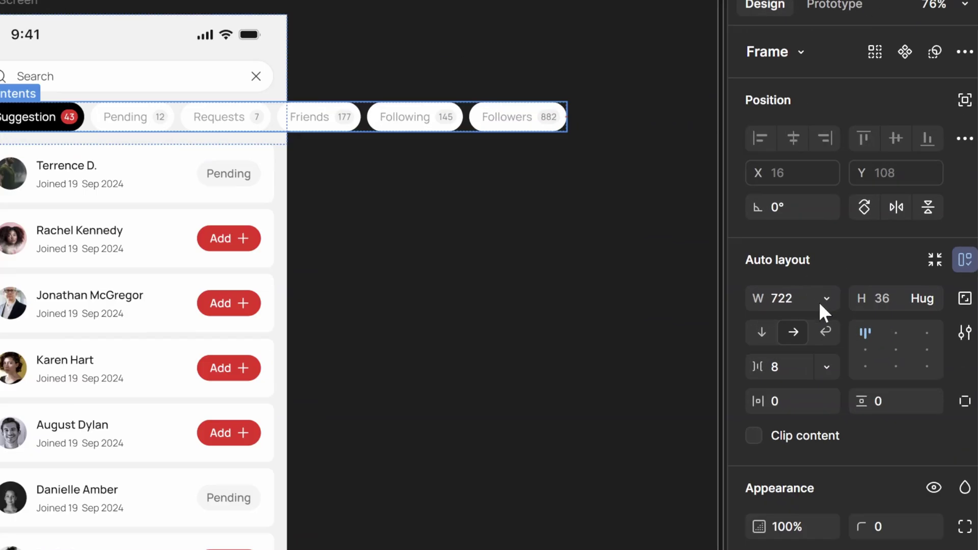
pyautogui.click(872, 253)
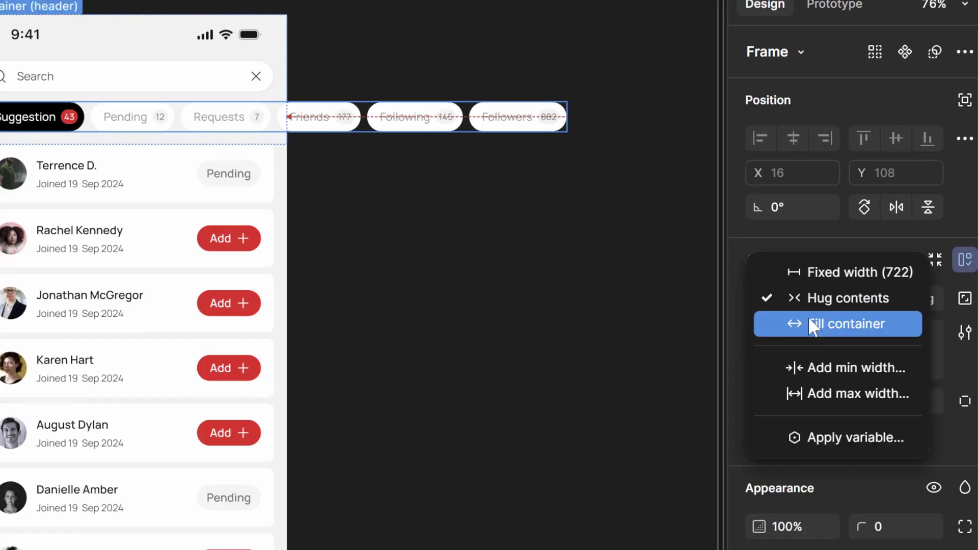
pyautogui.click(838, 323)
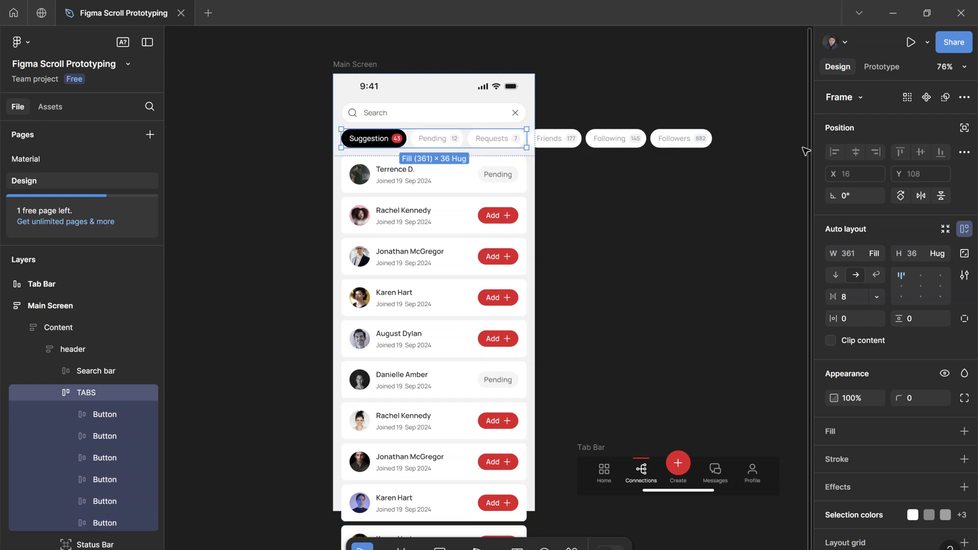
pyautogui.click(891, 66)
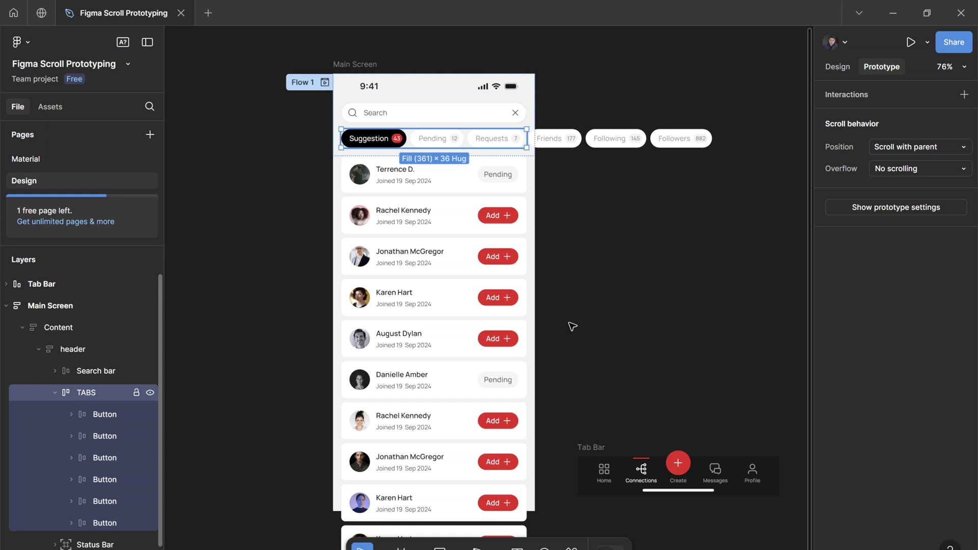
# Set the TABS row's scroll overflow to Horizontal
pyautogui.click(921, 167)
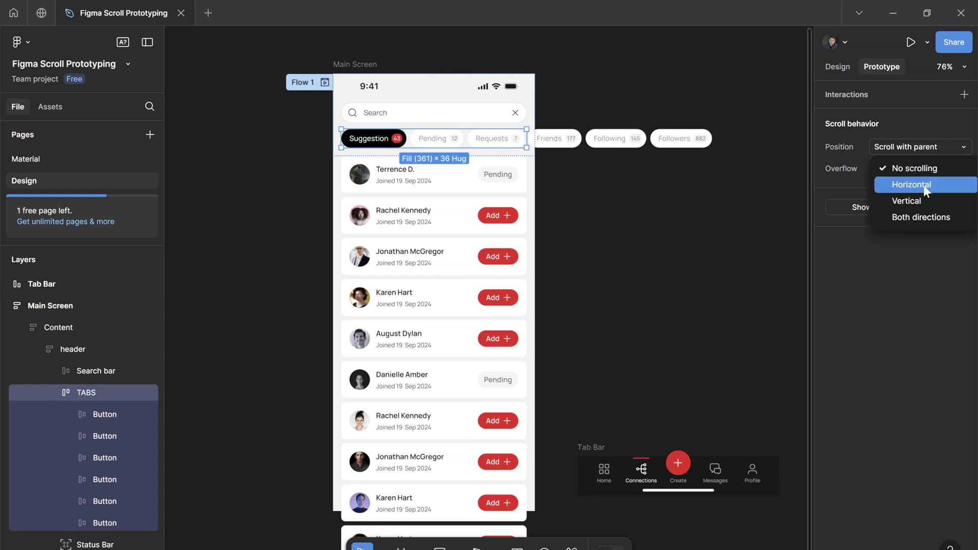
pyautogui.click(924, 185)
pyautogui.click(705, 262)
# Preview Main Screen and swipe the tab chips sideways to confirm they scroll
pyautogui.click(356, 65)
pyautogui.hotkey('shift', 'space')
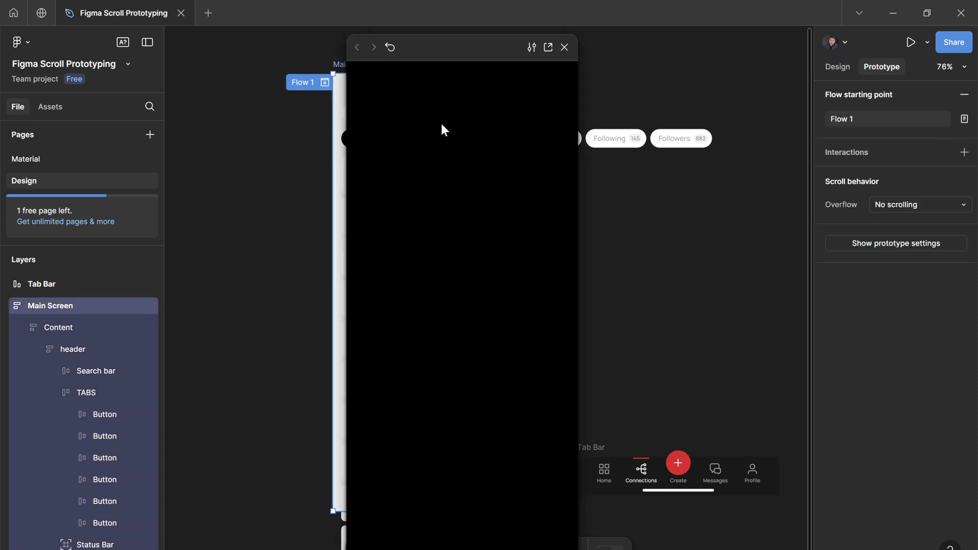
pyautogui.moveTo(548, 138); pyautogui.dragTo(518, 139)
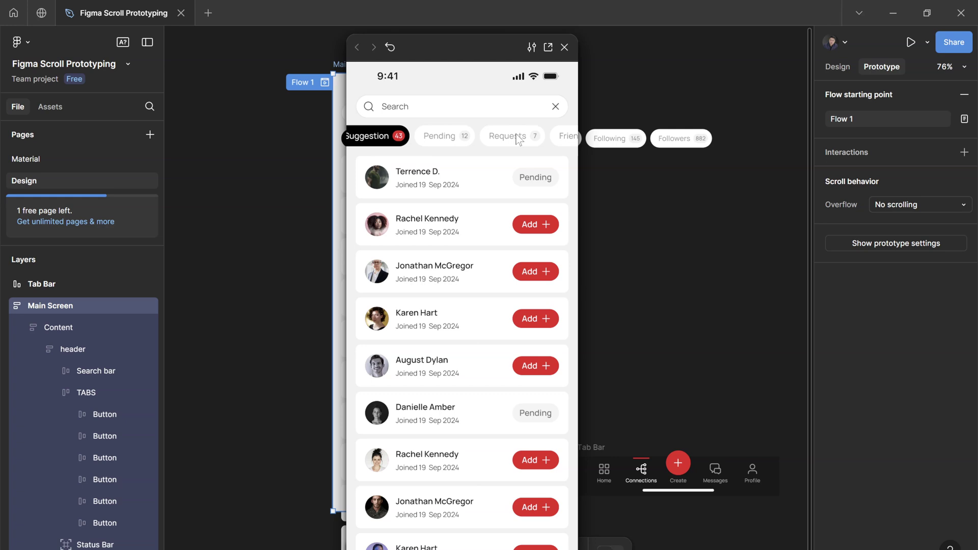
pyautogui.hotkey('shift', 'space')
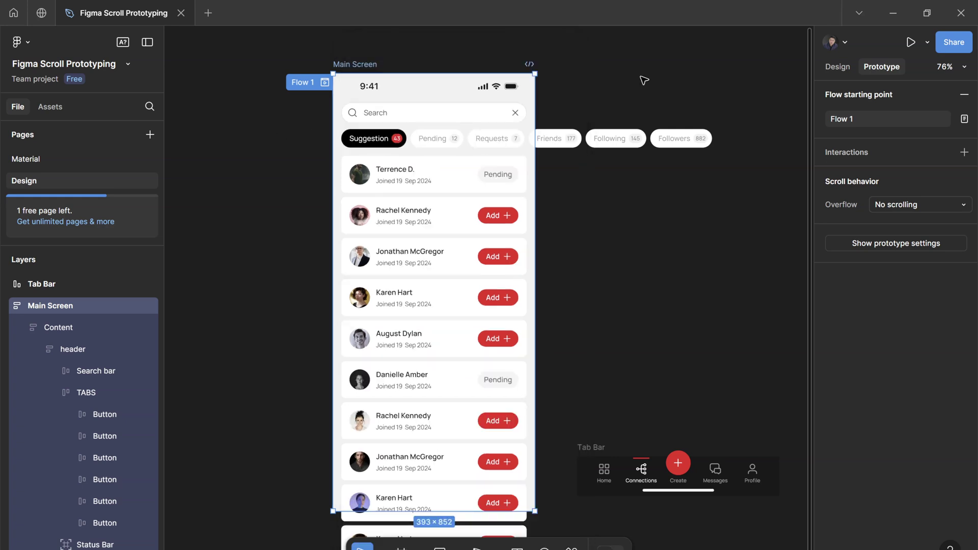
# Select the User list frame to show its vertical overflow scroll settings and warning
pyautogui.click(643, 81)
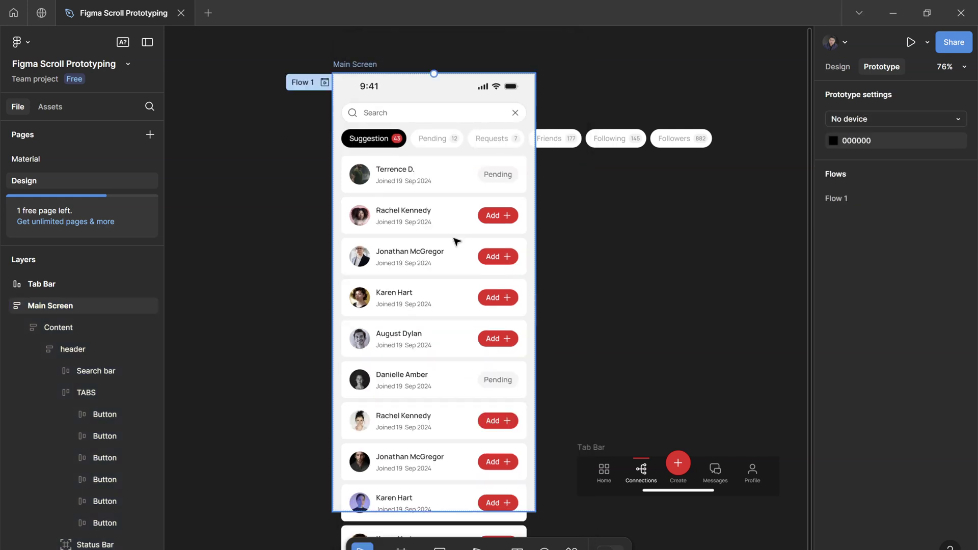
pyautogui.click(473, 245)
pyautogui.scroll(-3, 489, 291)
pyautogui.scroll(-3, 503, 301)
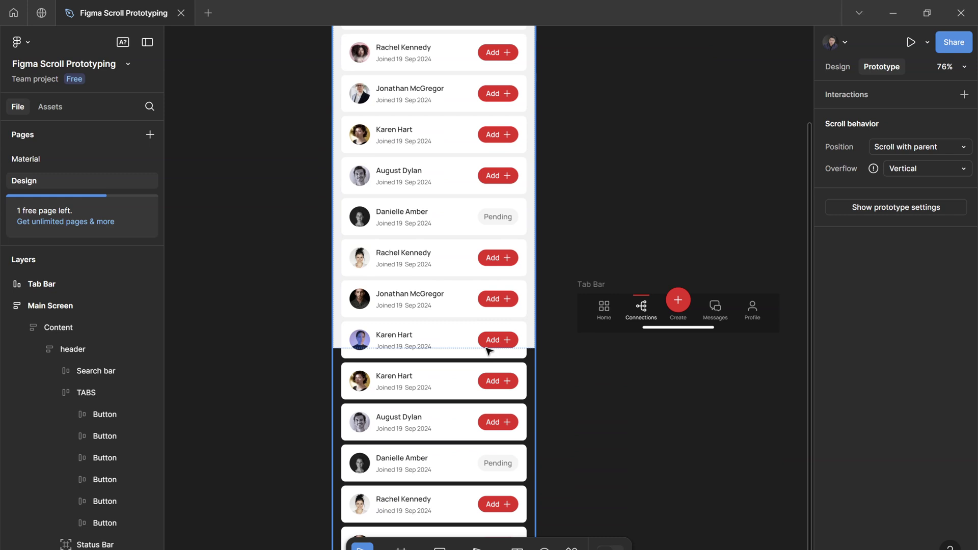
pyautogui.scroll(-1, 79, 460)
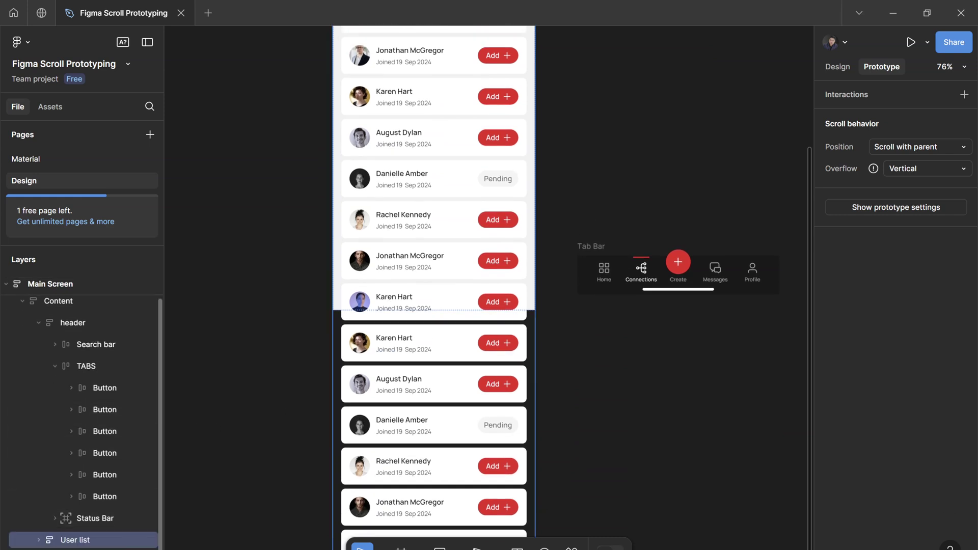
# Change the User list height from Hug contents (2232) to Fill container (692)
pyautogui.click(837, 66)
pyautogui.scroll(-2, 560, 286)
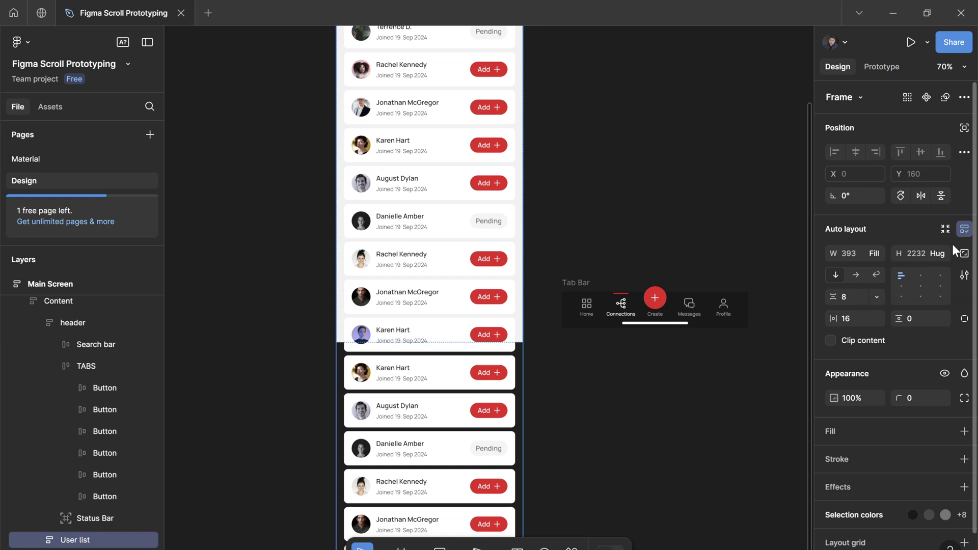
pyautogui.click(934, 255)
pyautogui.click(918, 268)
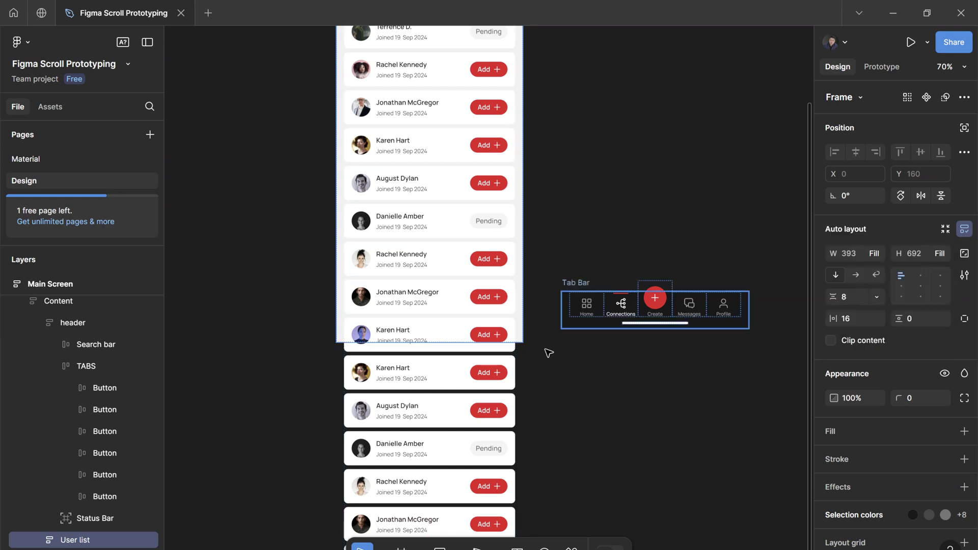
pyautogui.scroll(3, 546, 350)
pyautogui.scroll(2, 523, 530)
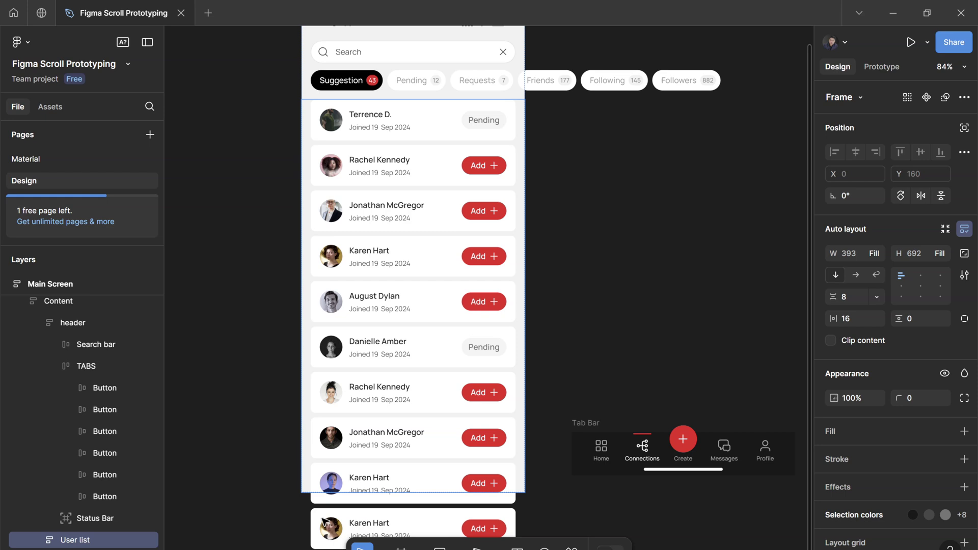
pyautogui.scroll(-2, 392, 158)
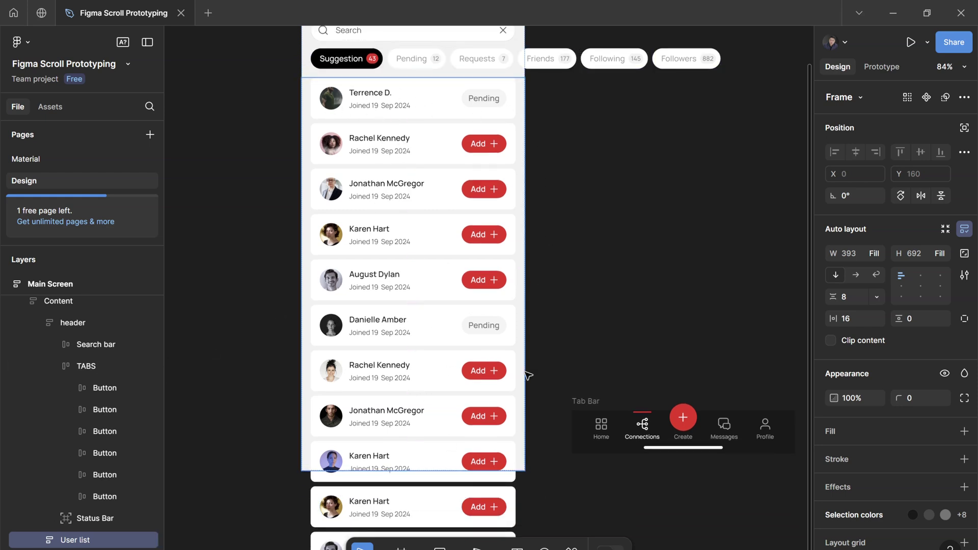
pyautogui.scroll(-1, 454, 178)
pyautogui.scroll(-10, 453, 178)
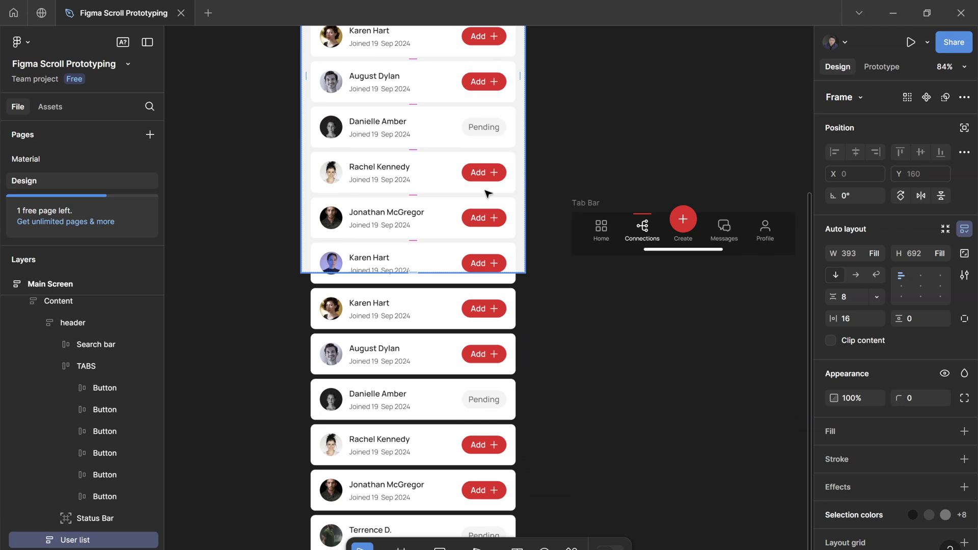
pyautogui.scroll(-10, 504, 225)
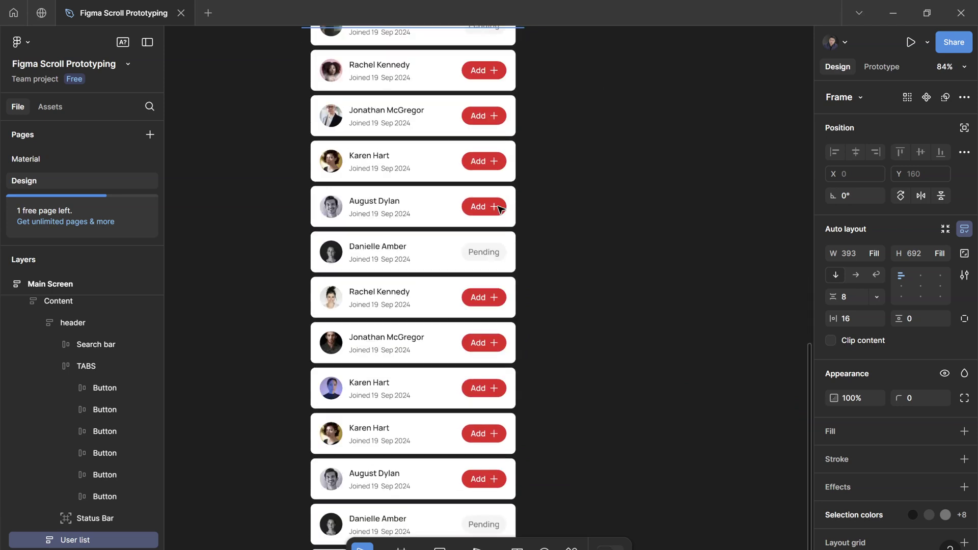
pyautogui.scroll(15, 518, 248)
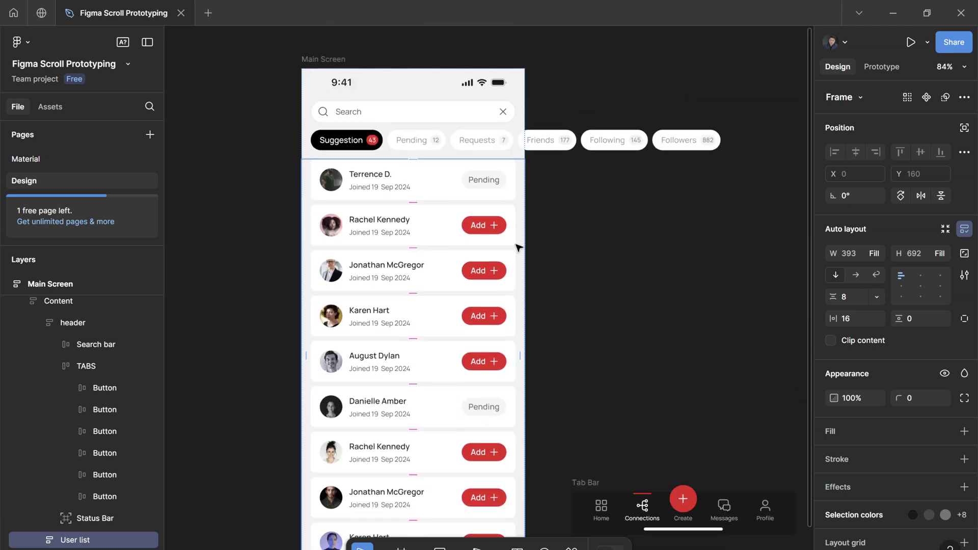
pyautogui.click(877, 70)
pyautogui.scroll(-1, 469, 258)
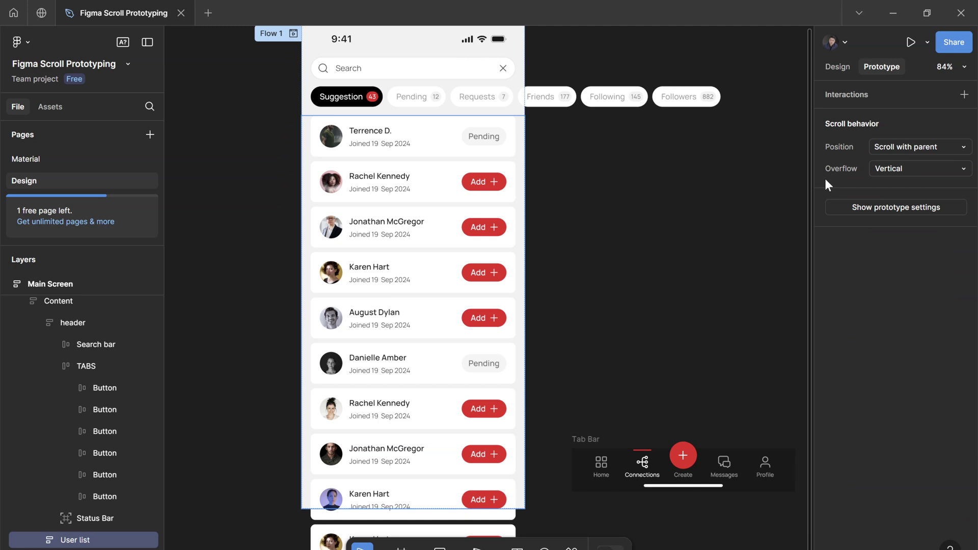
pyautogui.click(895, 168)
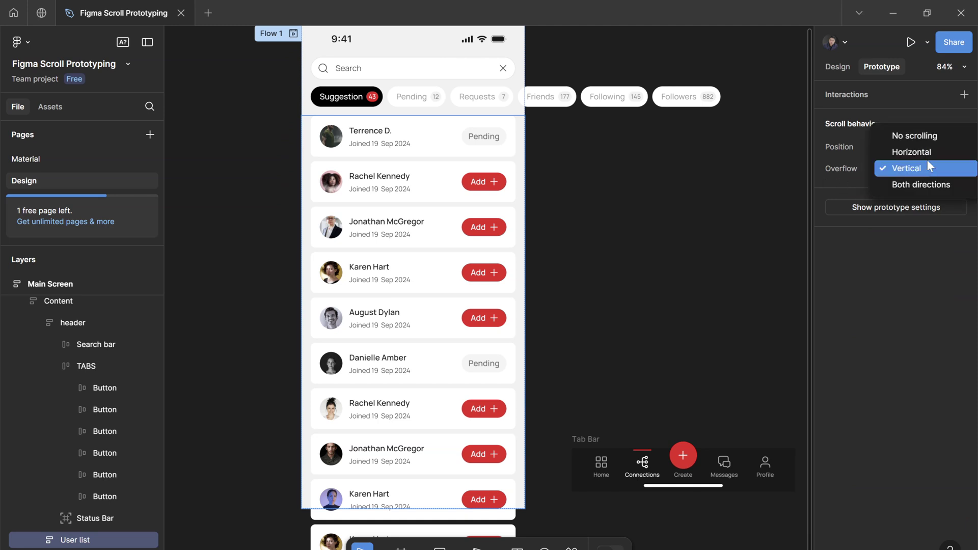
pyautogui.click(927, 162)
pyautogui.hotkey('shift', 'space')
pyautogui.scroll(-3, 507, 343)
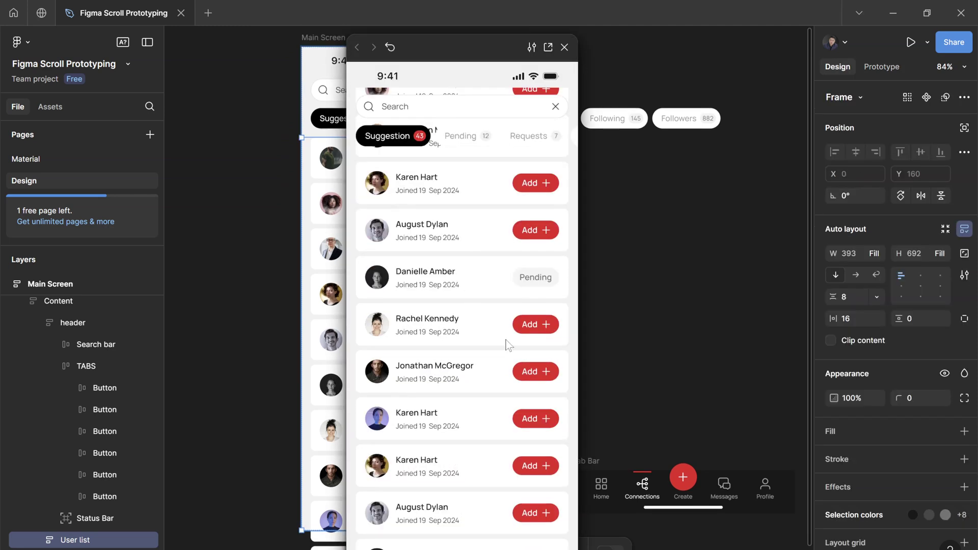
pyautogui.scroll(5, 507, 344)
pyautogui.scroll(-5, 507, 342)
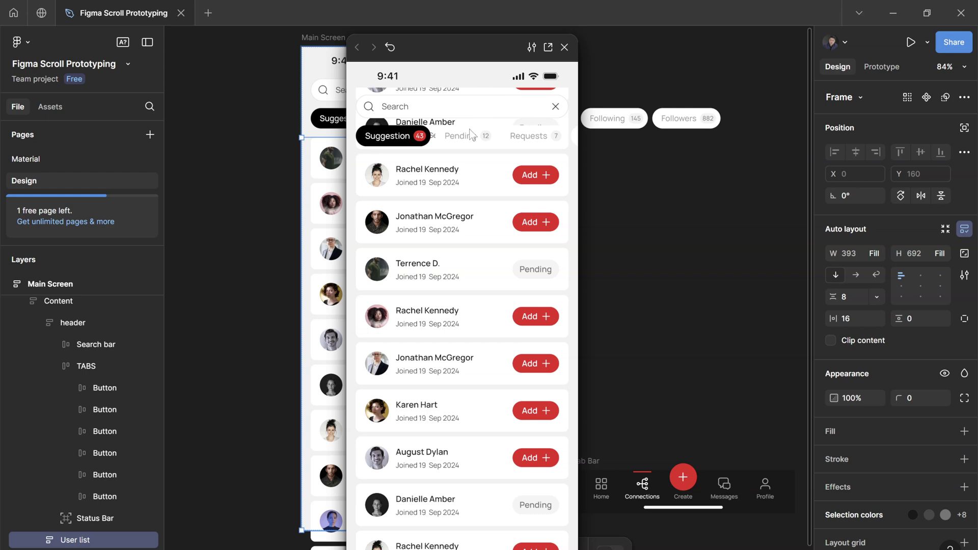
pyautogui.click(564, 47)
pyautogui.scroll(3, 437, 225)
# Add a header fill sampled by eyedropper from the Main Screen's light grey background
pyautogui.click(437, 229)
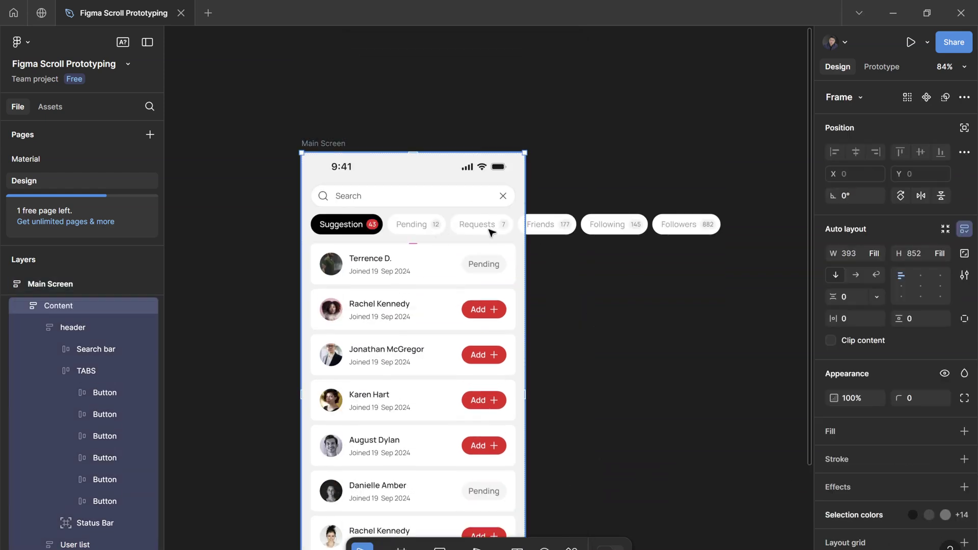
pyautogui.click(452, 222)
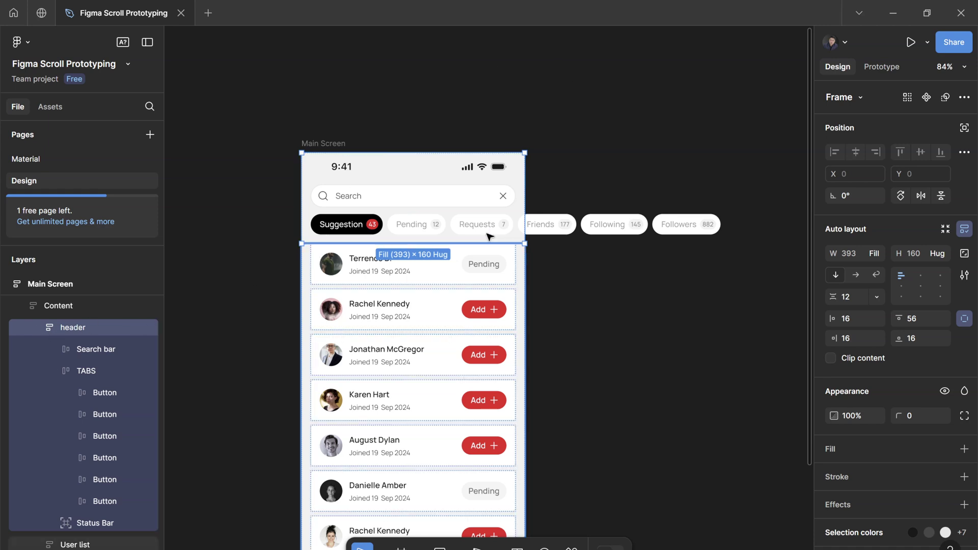
pyautogui.scroll(-2, 966, 391)
pyautogui.click(964, 390)
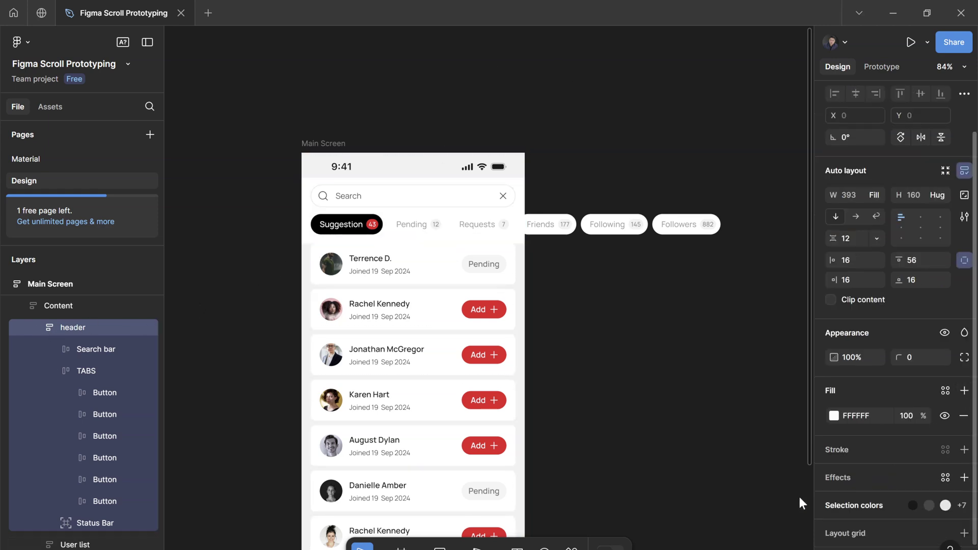
pyautogui.click(832, 416)
pyautogui.click(670, 424)
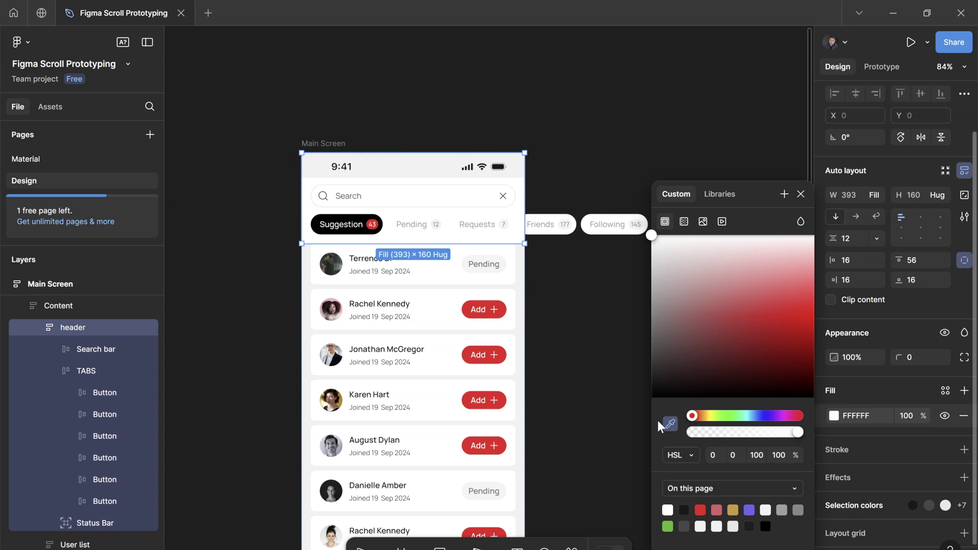
pyautogui.click(521, 326)
pyautogui.click(585, 355)
# Preview the prototype and scroll the list to check it passes beneath the header
pyautogui.hotkey('shift', 'space')
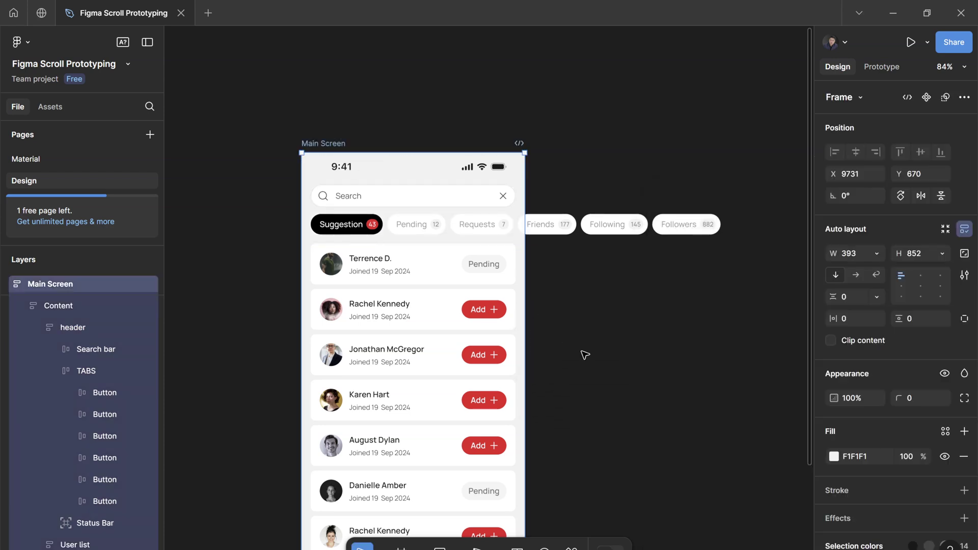
pyautogui.scroll(-5, 524, 298)
pyautogui.scroll(-5, 532, 300)
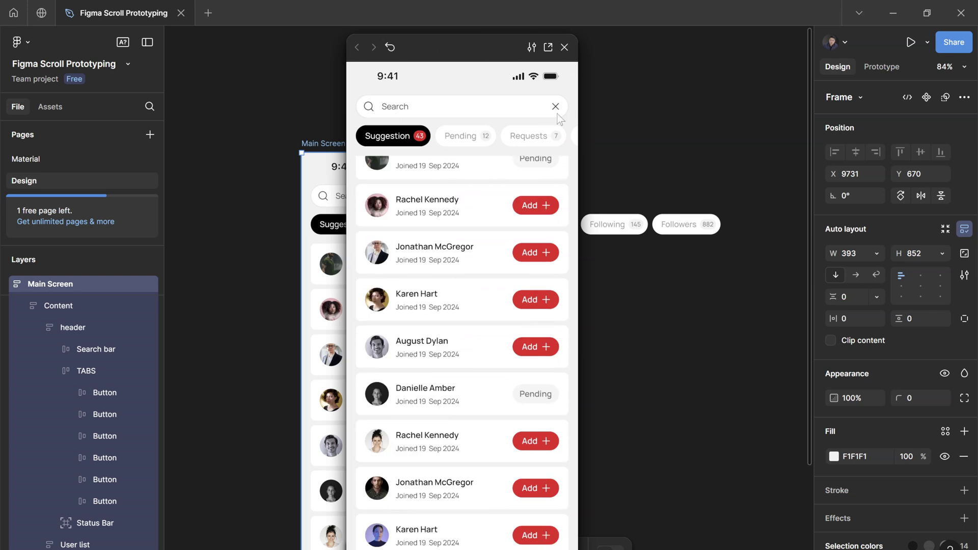
pyautogui.scroll(-3, 480, 310)
pyautogui.scroll(-2, 472, 285)
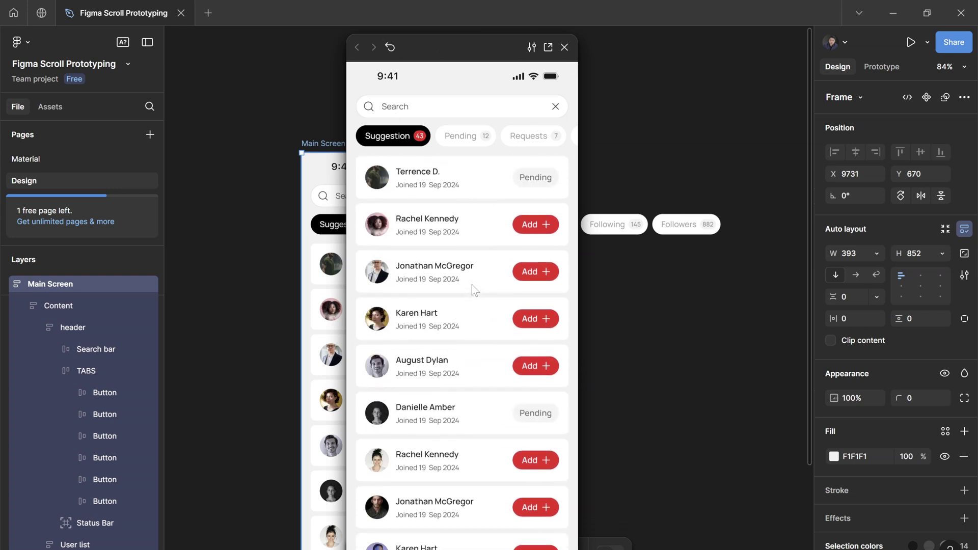
pyautogui.press('Escape')
pyautogui.scroll(-3, 472, 285)
# Cut the Tab Bar and paste it inside the Main Screen frame
pyautogui.click(571, 442)
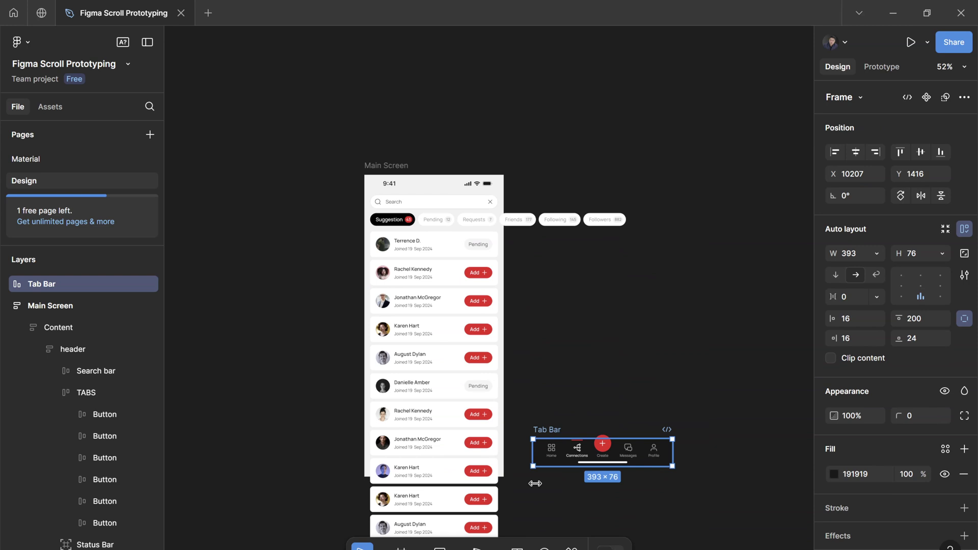
pyautogui.hotkey('ctrl', 'x')
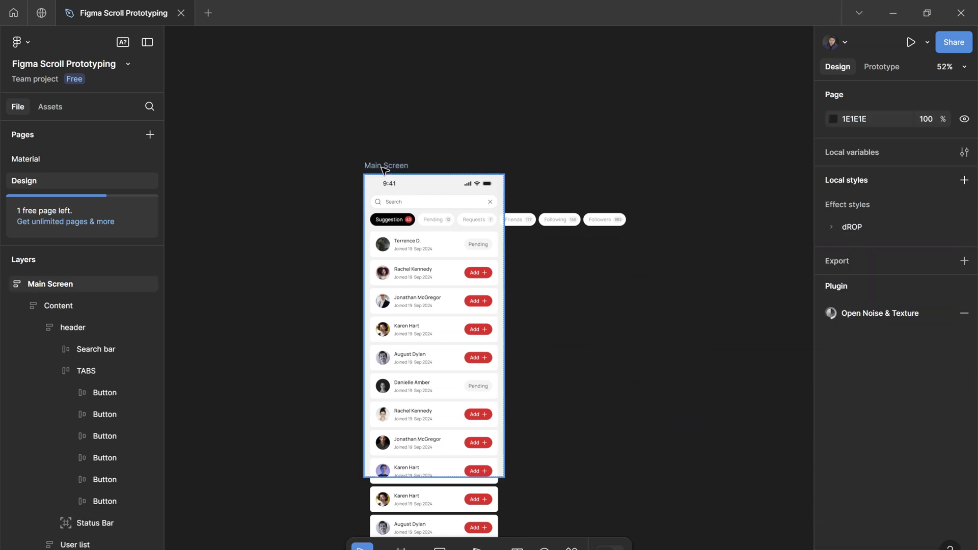
pyautogui.click(382, 166)
pyautogui.hotkey('ctrl', 'v')
pyautogui.scroll(2, 461, 421)
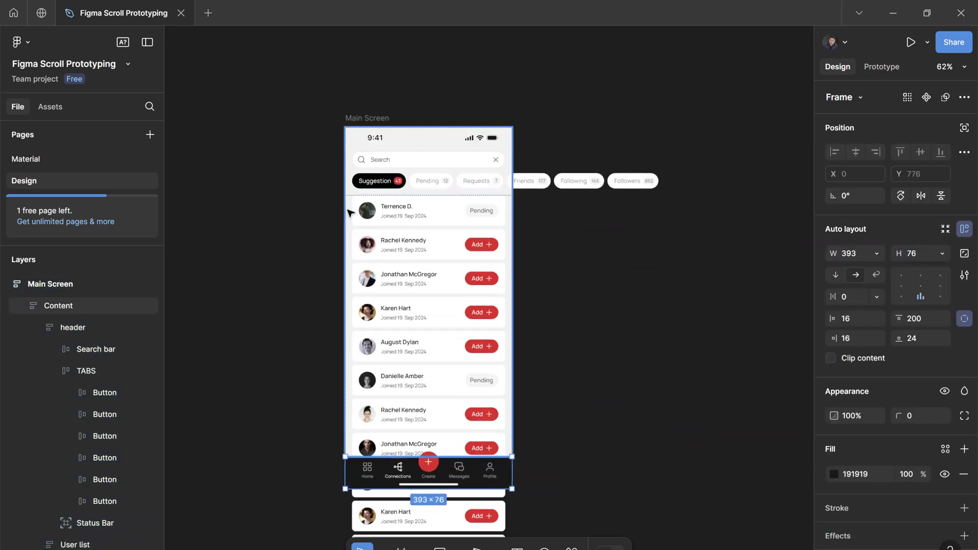
# Preview the prototype, scrolling the user list with the Tab Bar pinned at the bottom
pyautogui.hotkey('shift', 'space')
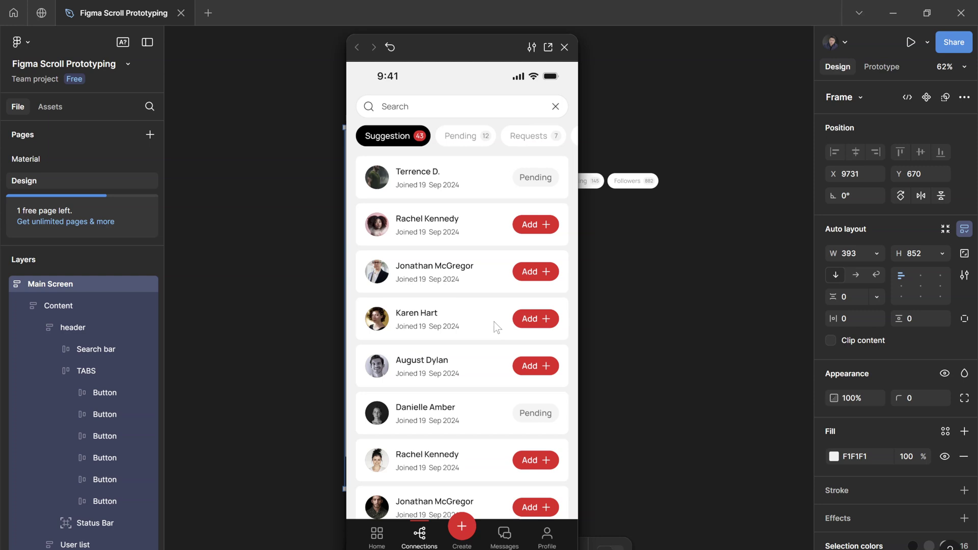
pyautogui.scroll(-5, 496, 325)
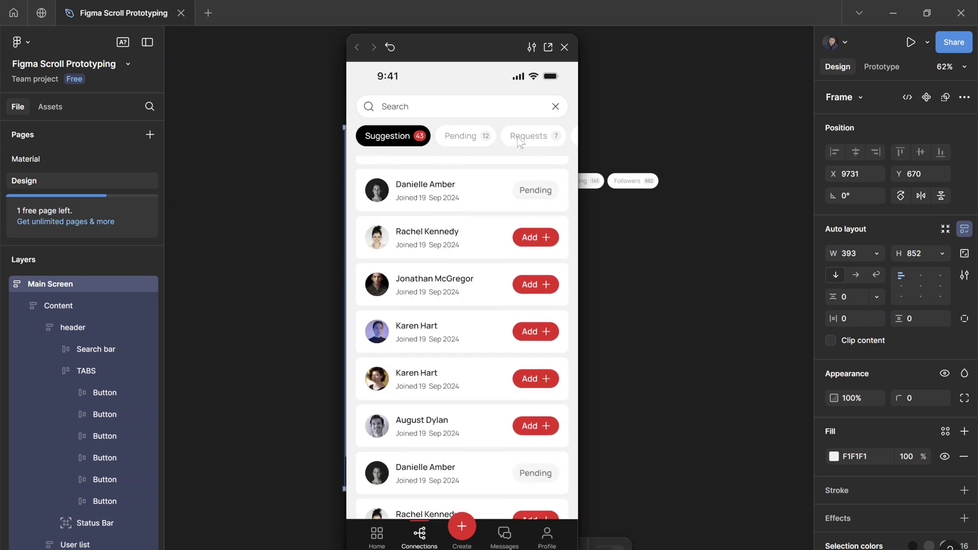
pyautogui.scroll(-2, 447, 390)
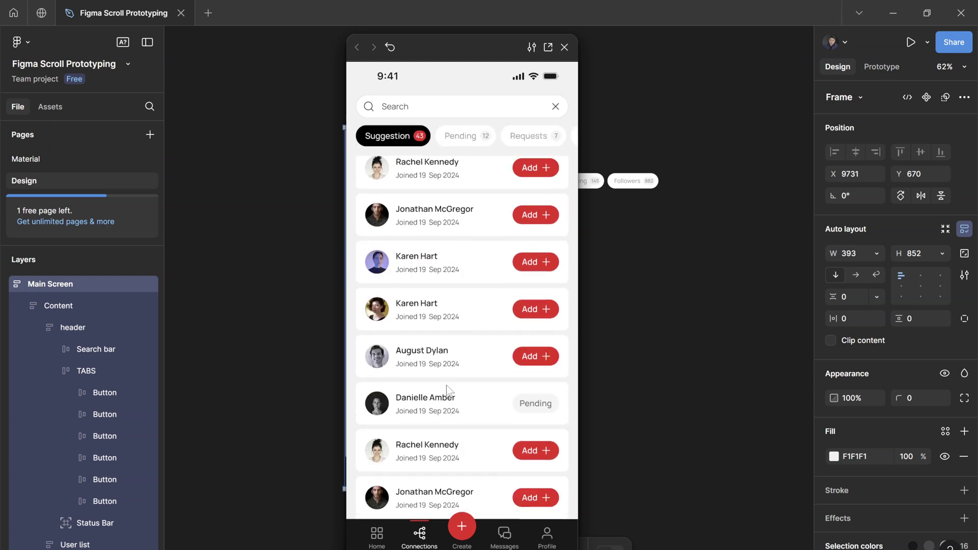
pyautogui.scroll(-4, 447, 389)
pyautogui.scroll(4, 447, 388)
pyautogui.scroll(-4, 397, 483)
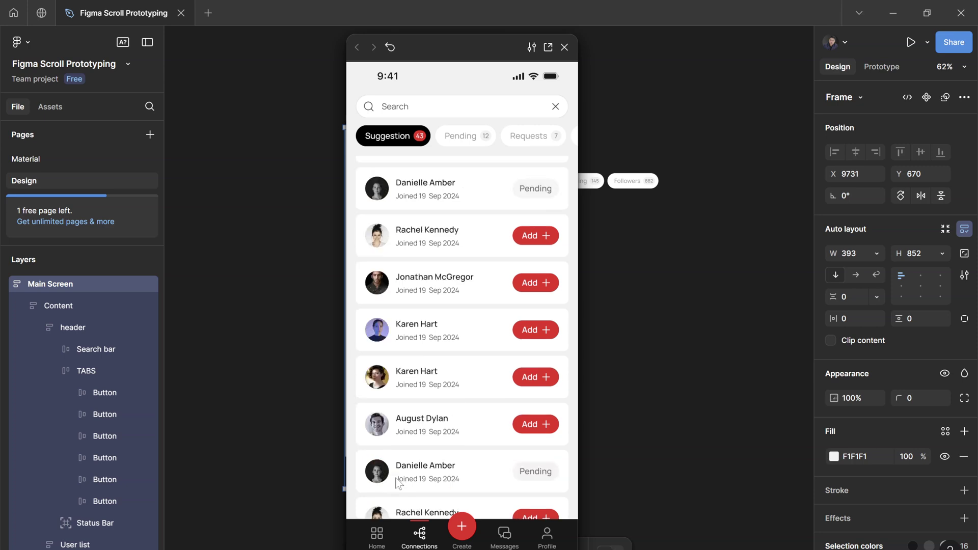
pyautogui.scroll(-2, 399, 483)
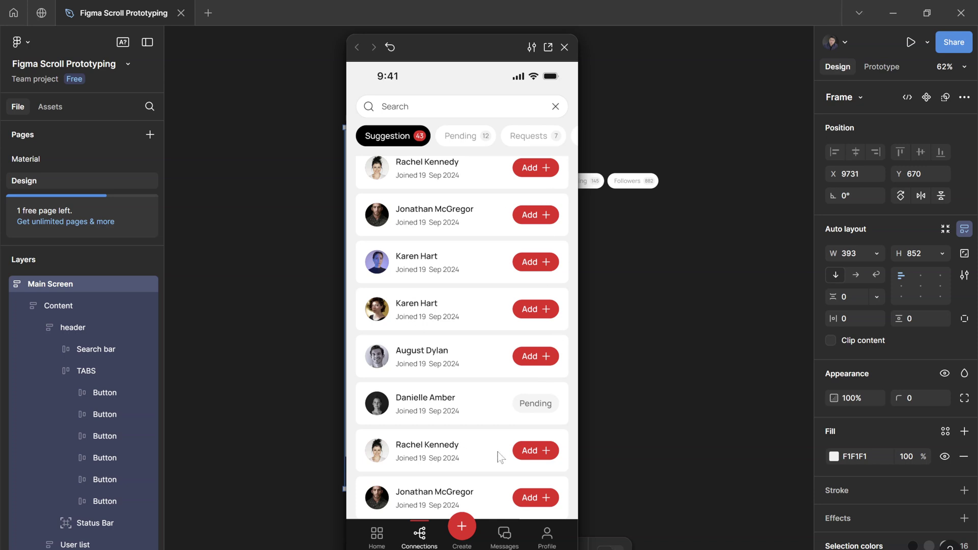
# Close the preview, select Main Screen and collapse the Content layer
pyautogui.press('Escape')
pyautogui.press('Escape')
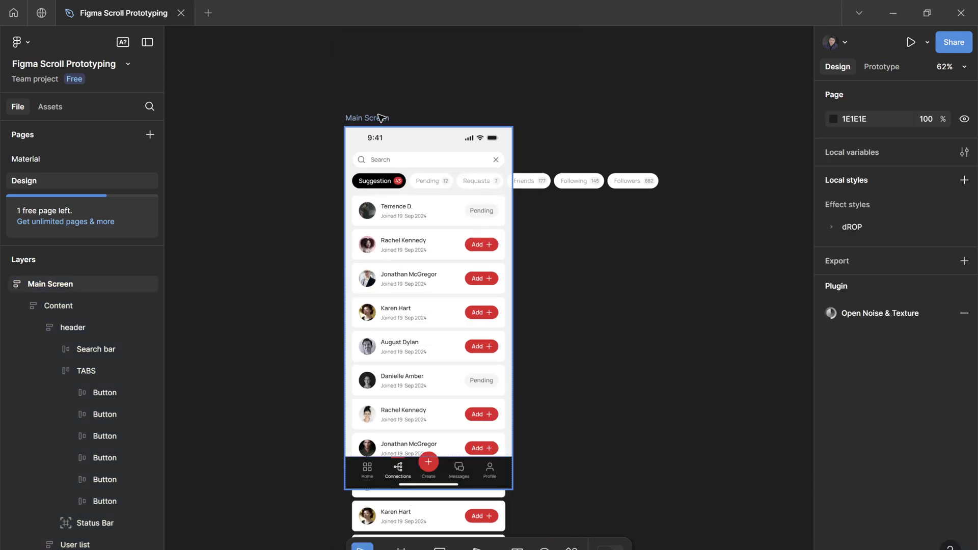
pyautogui.click(500, 117)
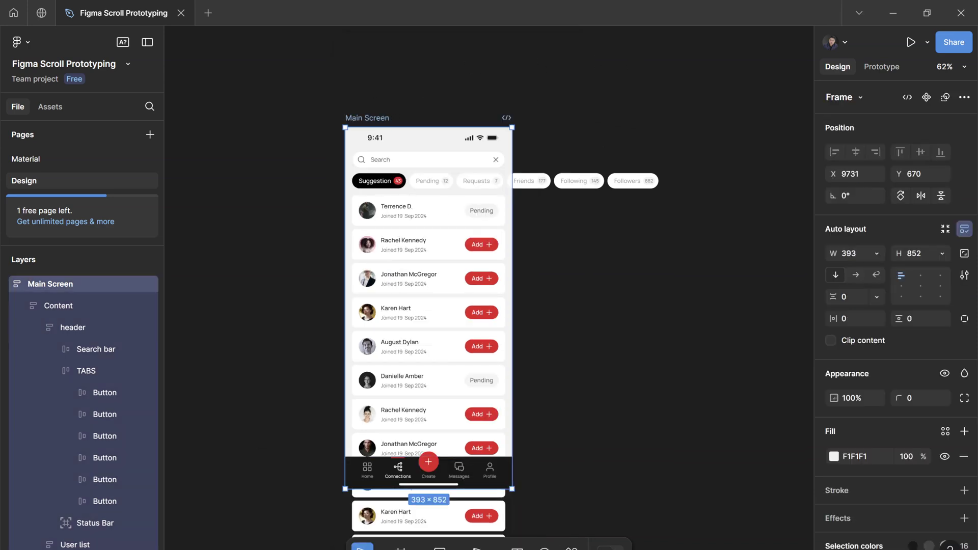
pyautogui.click(22, 306)
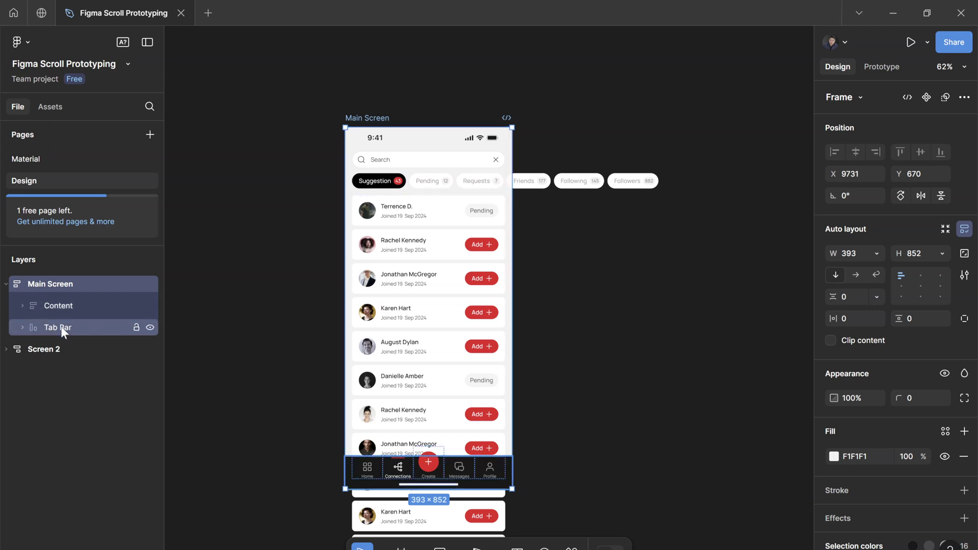
# Check the 32 gap: Content now 744 tall above the 76-tall Tab Bar
pyautogui.click(91, 328)
pyautogui.click(62, 284)
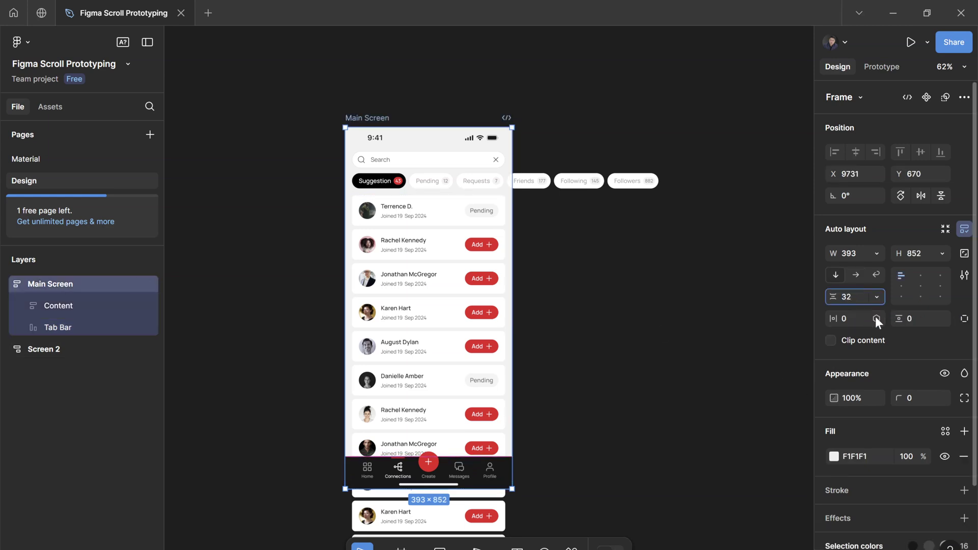
pyautogui.click(56, 308)
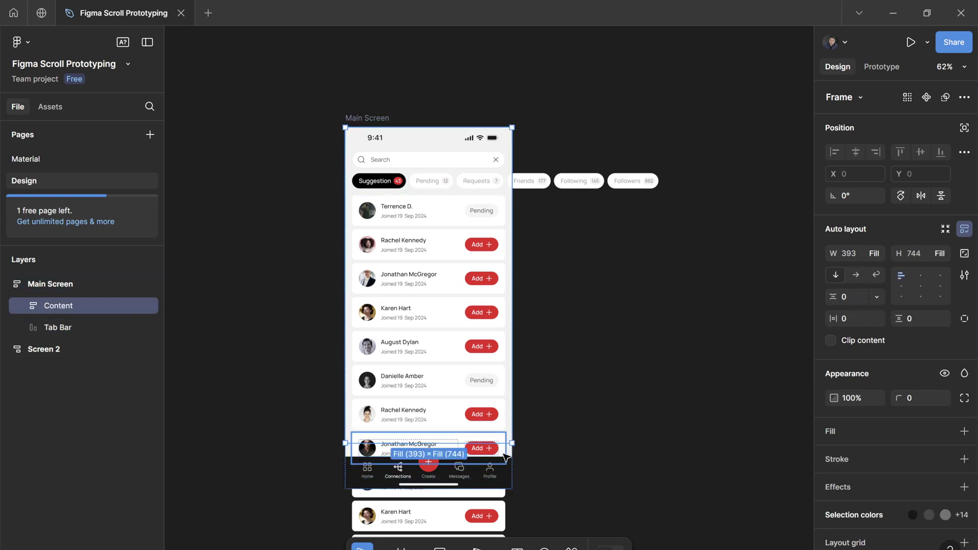
pyautogui.scroll(-1, 540, 472)
pyautogui.scroll(3, 466, 491)
pyautogui.scroll(1, 467, 491)
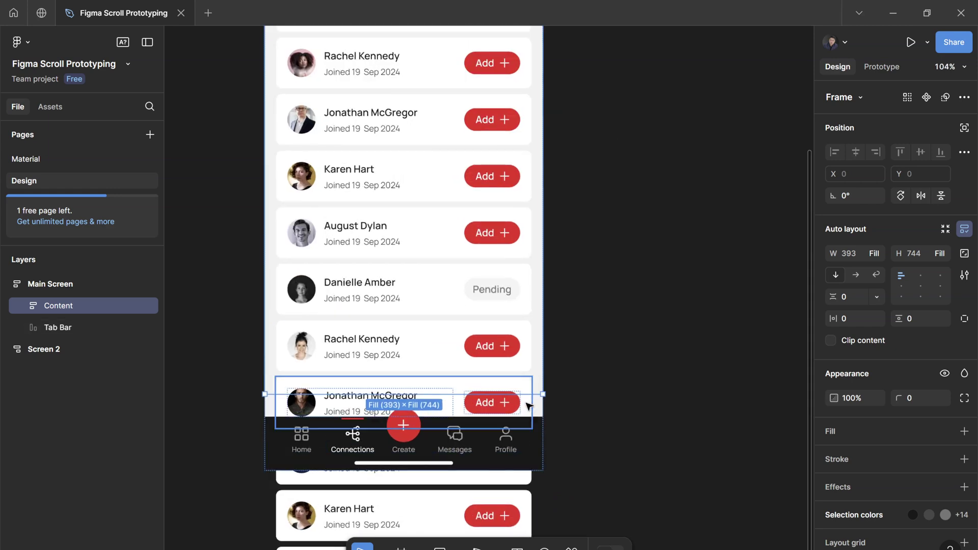
pyautogui.click(535, 425)
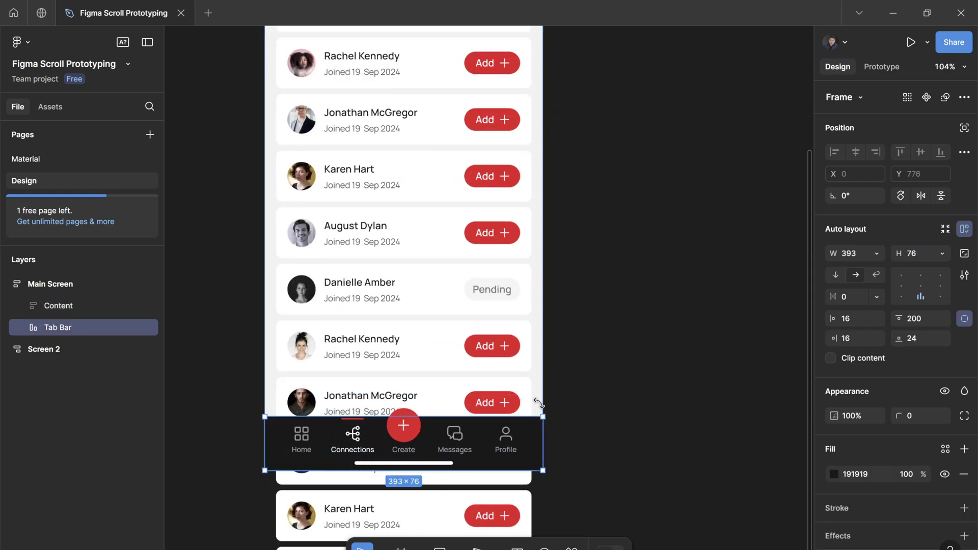
pyautogui.click(524, 376)
pyautogui.hotkey('shift', '2')
pyautogui.hotkey('shift', 'space')
pyautogui.scroll(-10, 474, 324)
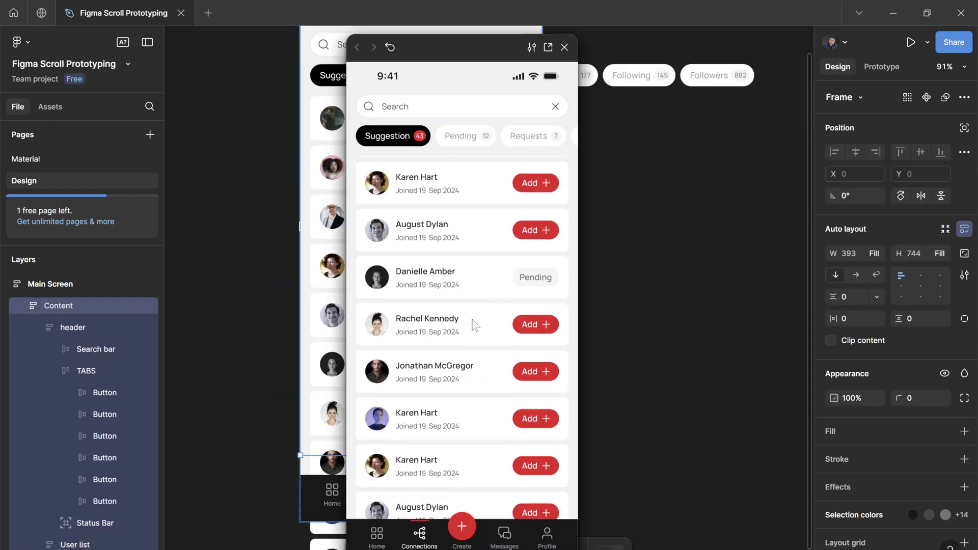
pyautogui.scroll(-3, 475, 324)
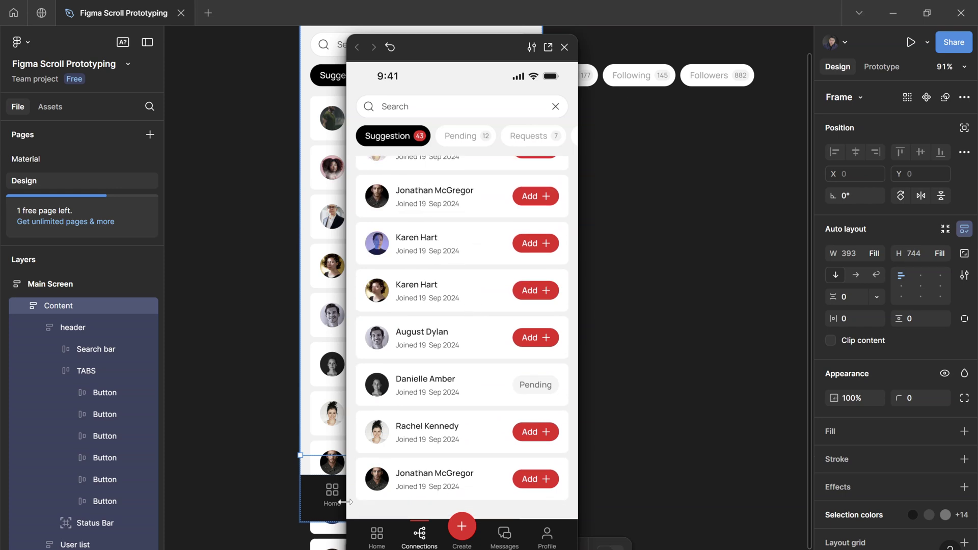